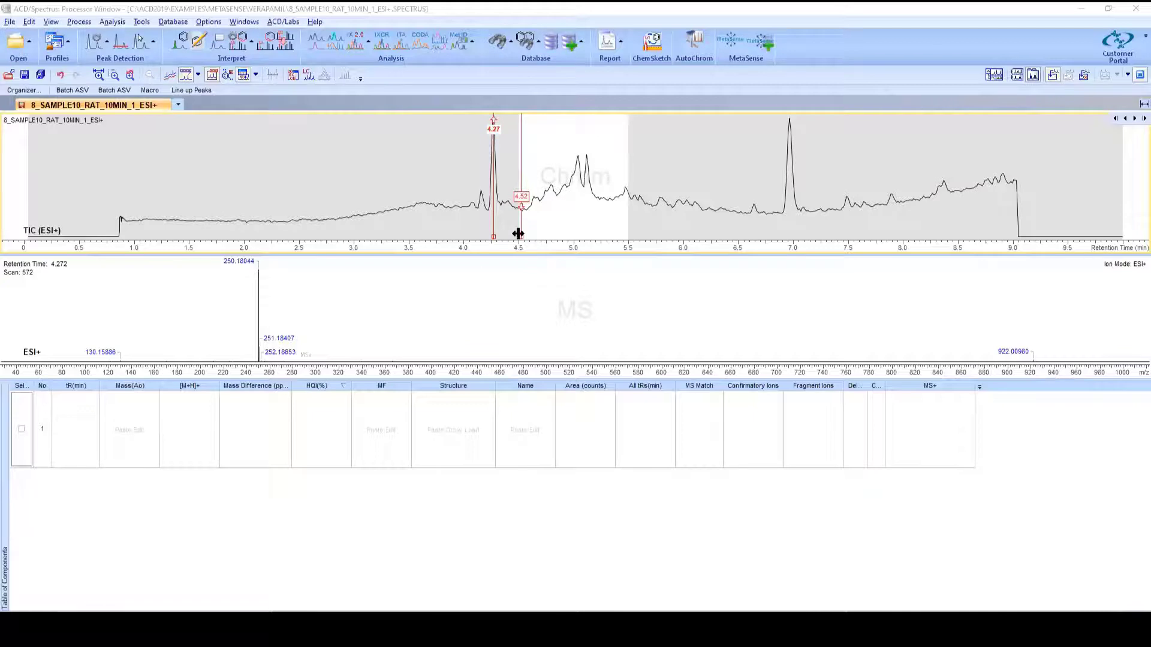
Step: Select the chromatogram region from about 4.5 to 5.5 minutes retention time
left_click_drag(518, 234, 626, 237)
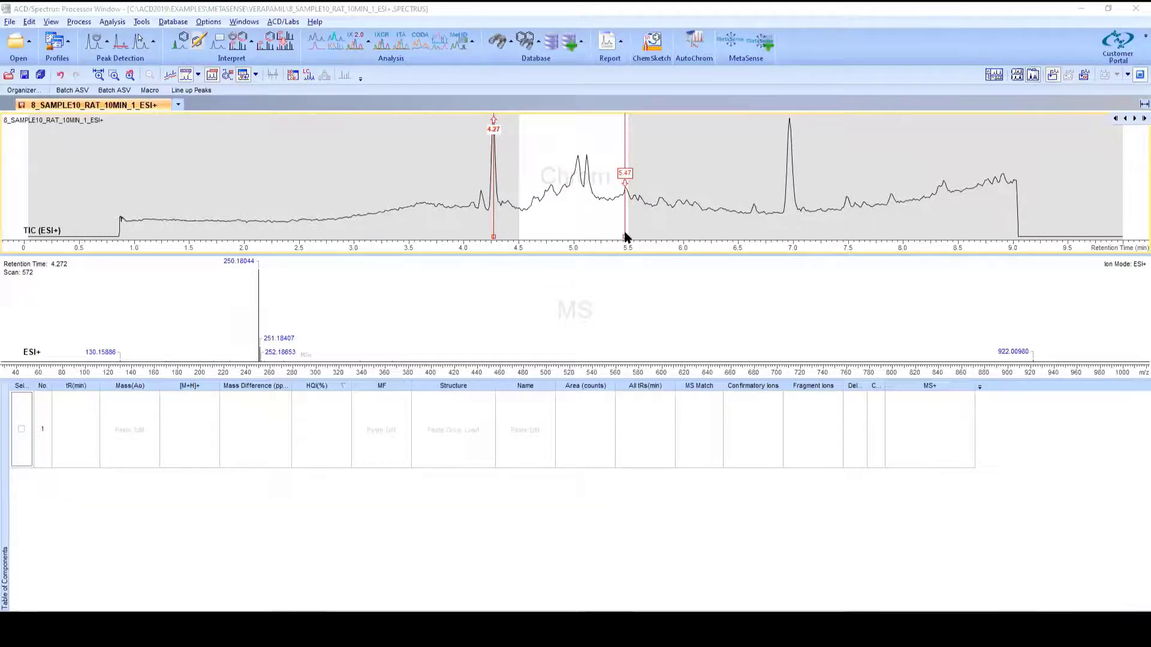
left_click_drag(625, 237, 628, 232)
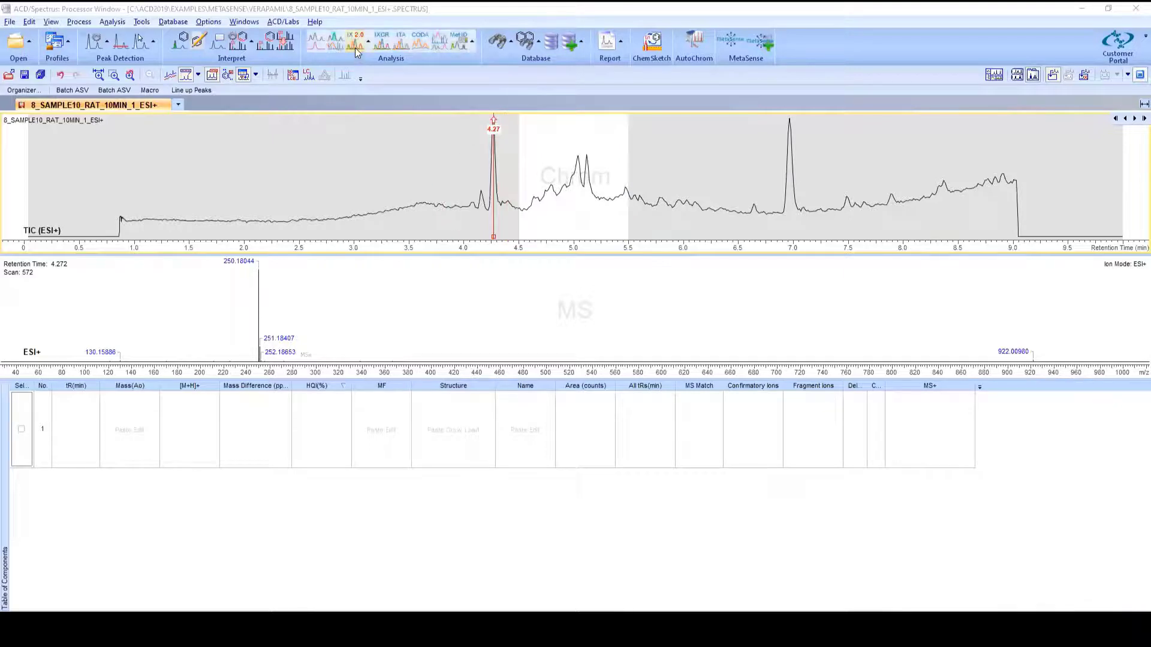
Step: Run IXCR 2.0 on the selected region with the IXCR DB Webinar and DD_ESI_2011 databases chosen for search
key("ctrl")
key("ctrl")
left_click(384, 48)
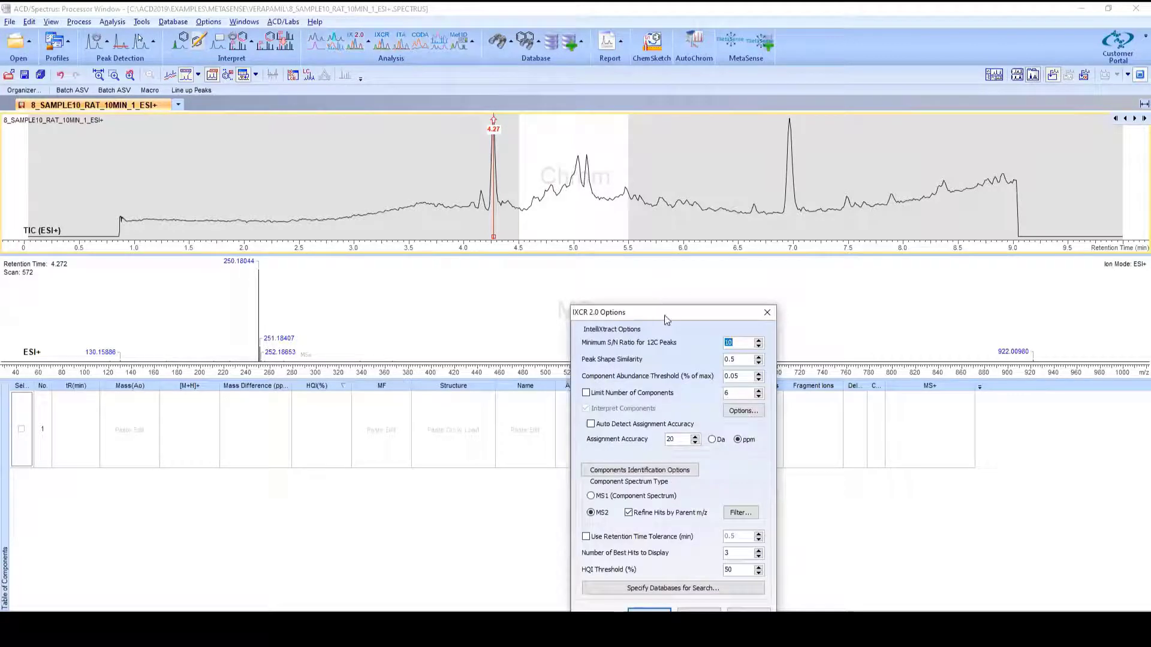
left_click_drag(667, 308, 650, 169)
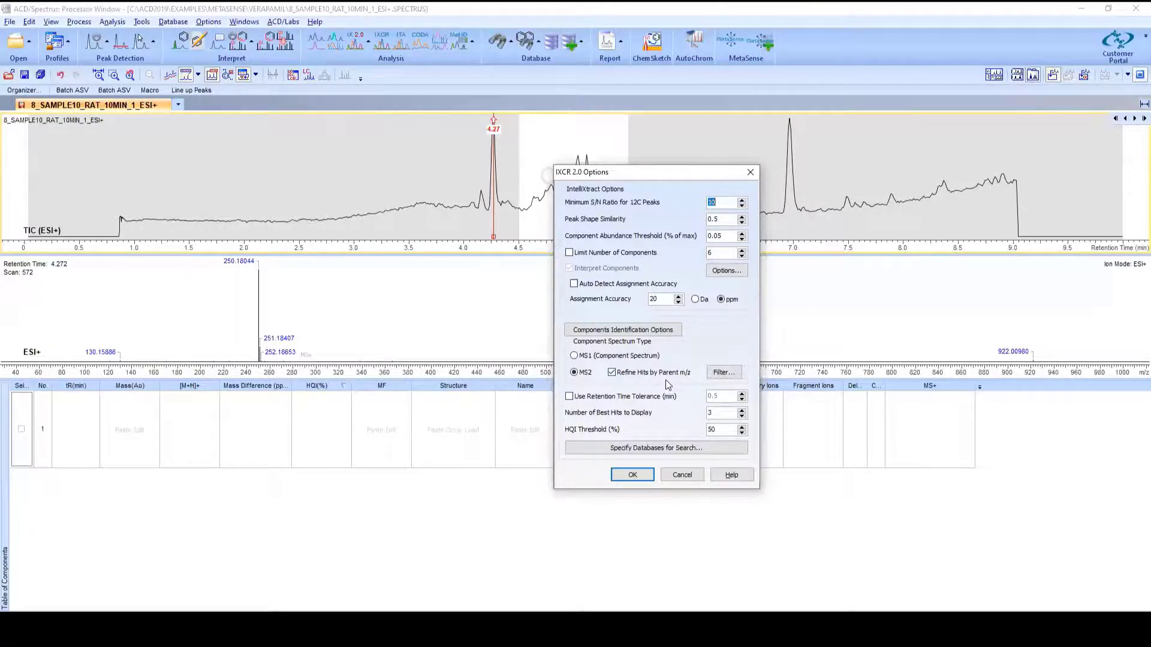
left_click(715, 379)
left_click(630, 454)
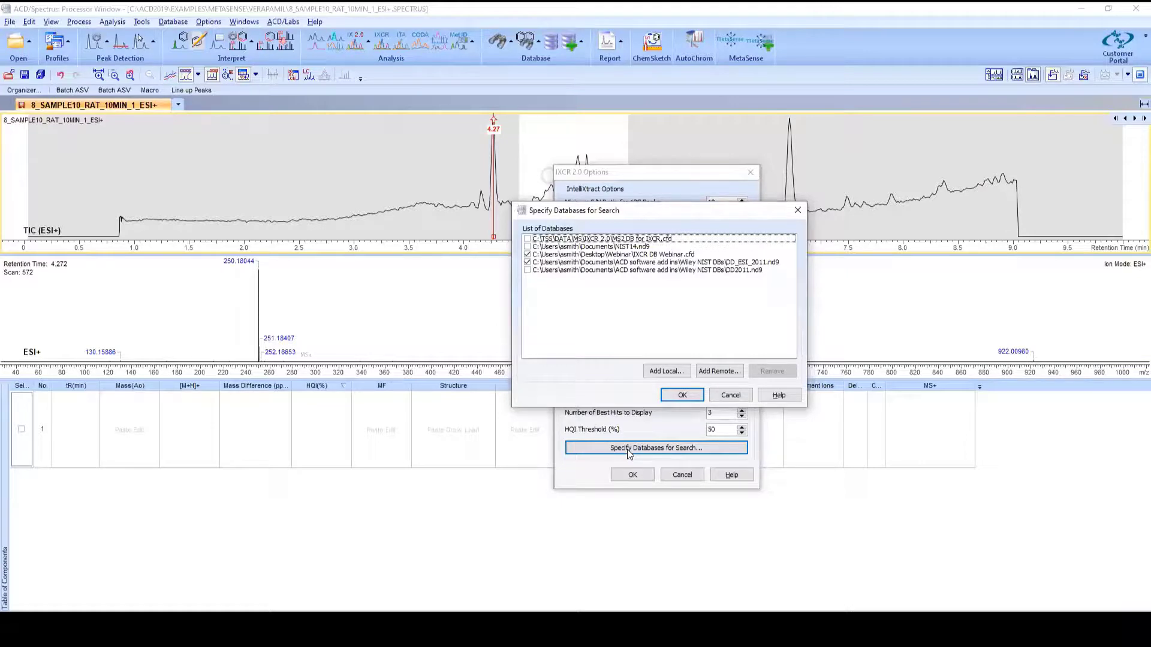
left_click(685, 256)
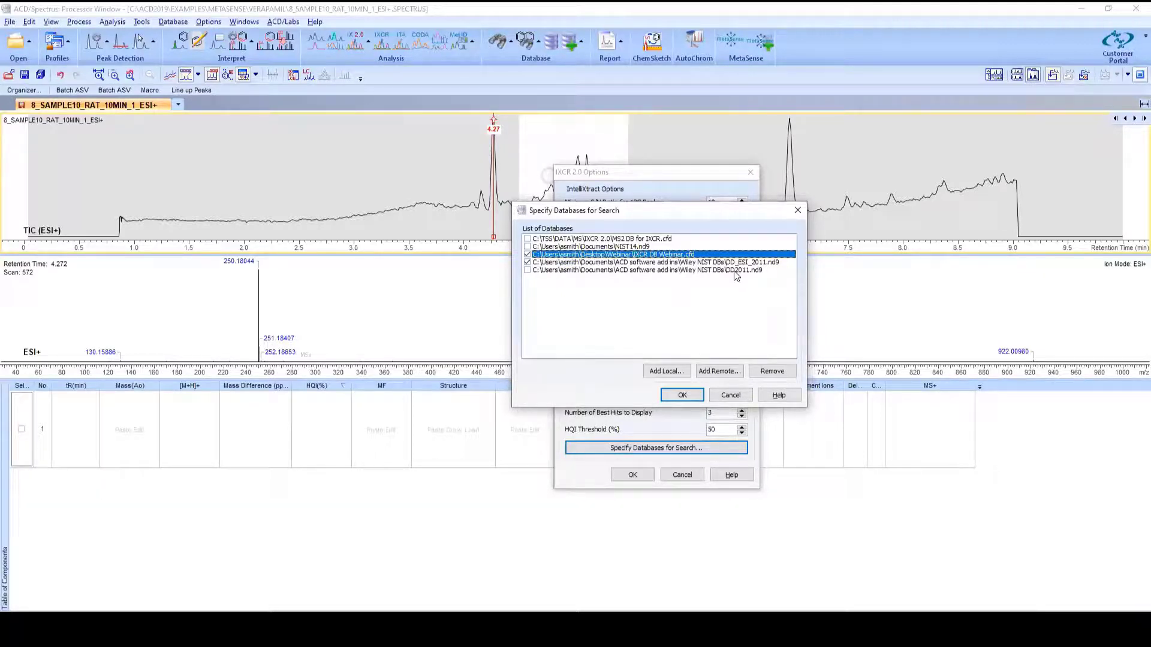
left_click(682, 395)
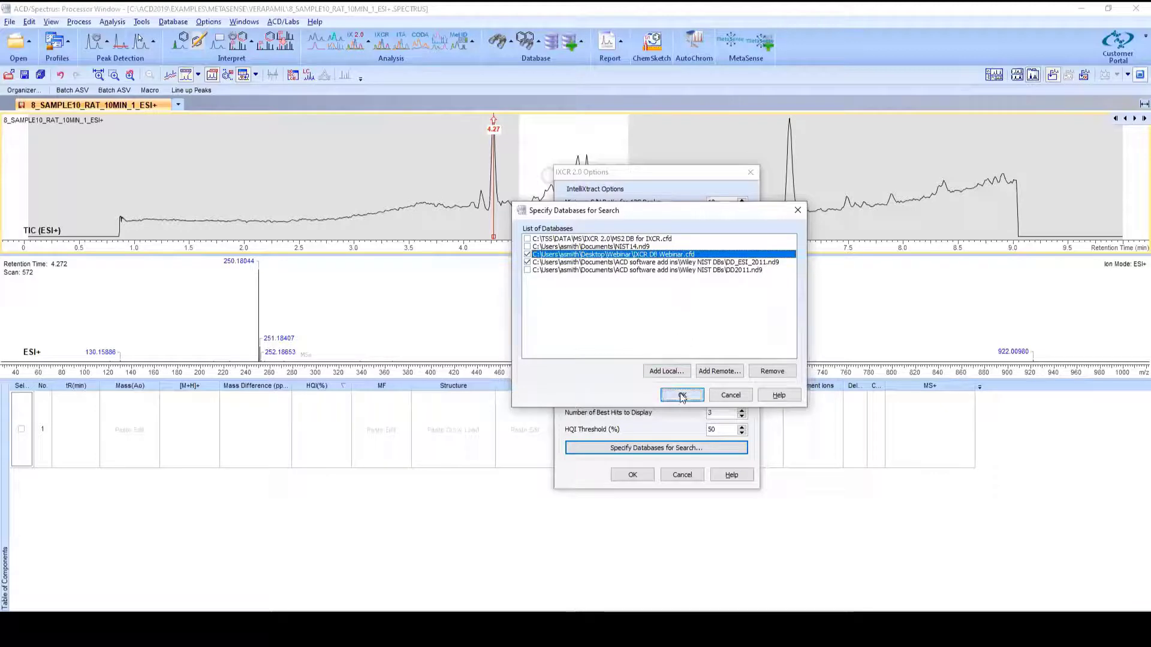
left_click(631, 476)
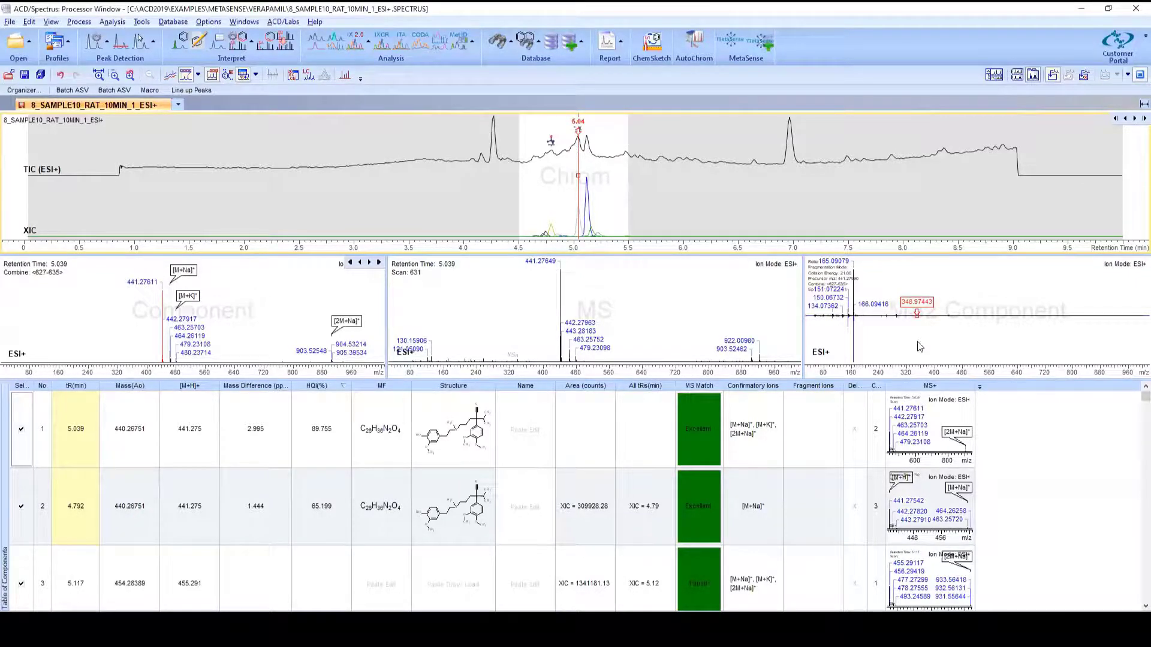
Step: Inspect the found components by selecting components 2 and 3 and viewing their spectra
left_click(927, 294)
left_click(916, 349)
left_click(435, 485)
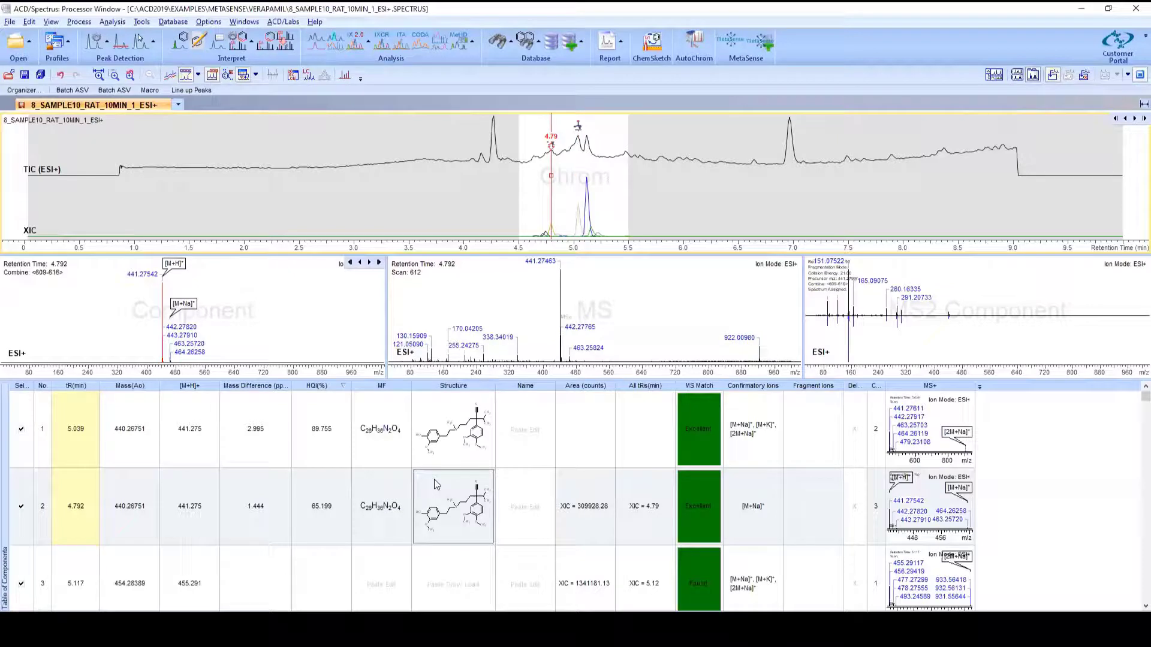
left_click(889, 334)
left_click(631, 299)
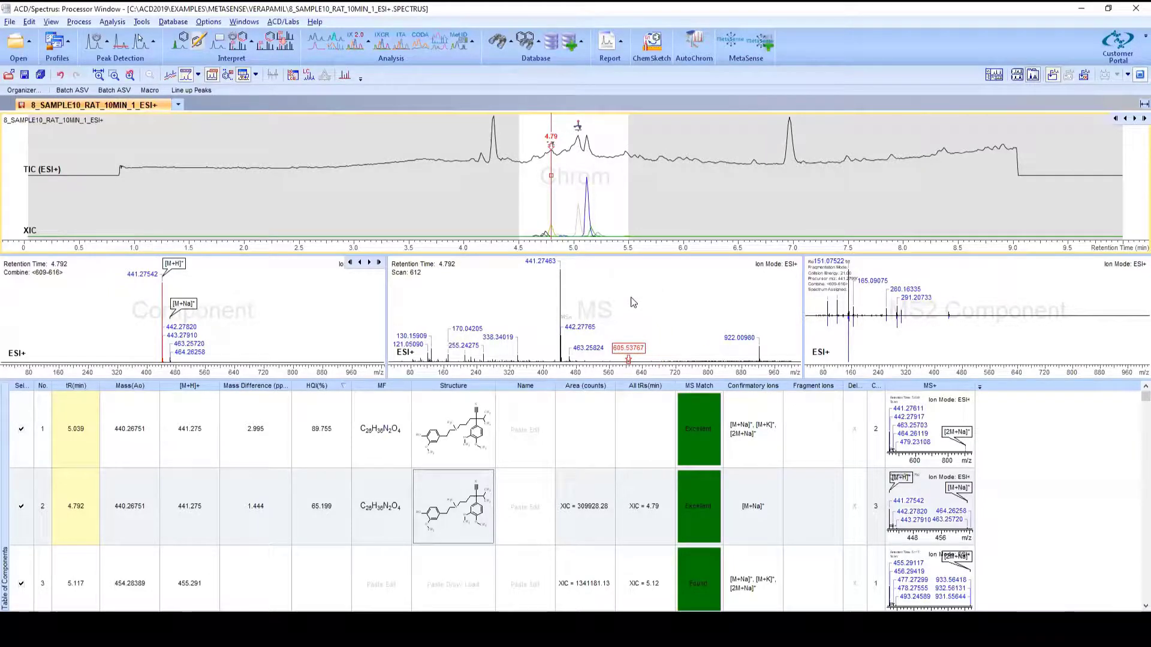
left_click(553, 228)
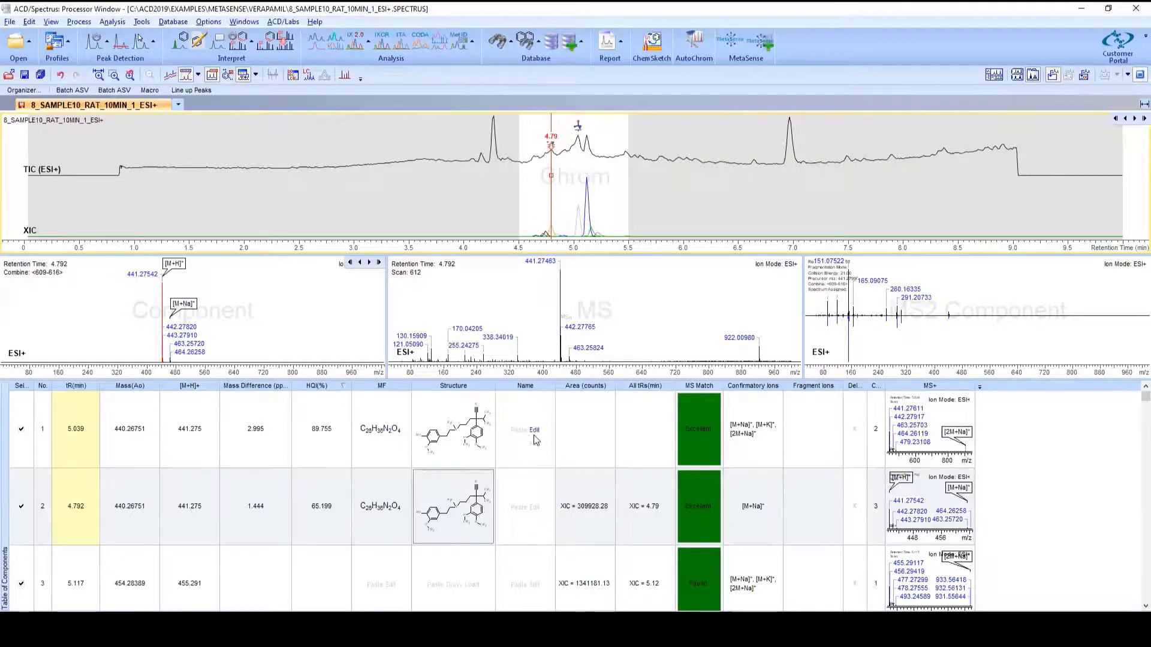
left_click(464, 574)
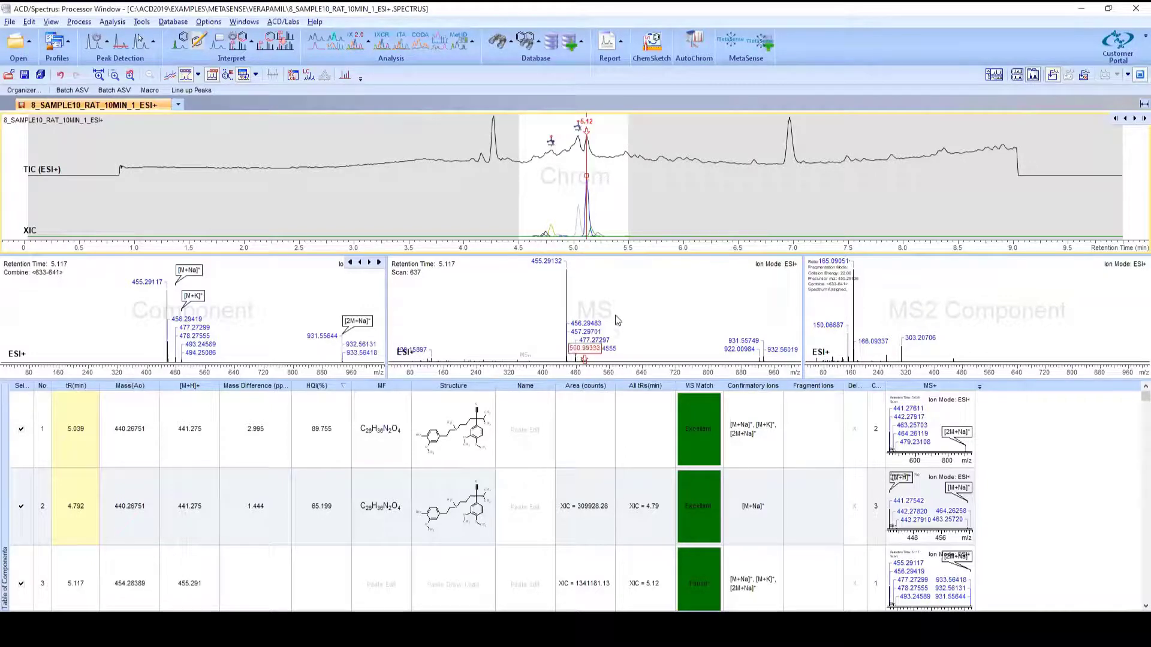
left_click(595, 286)
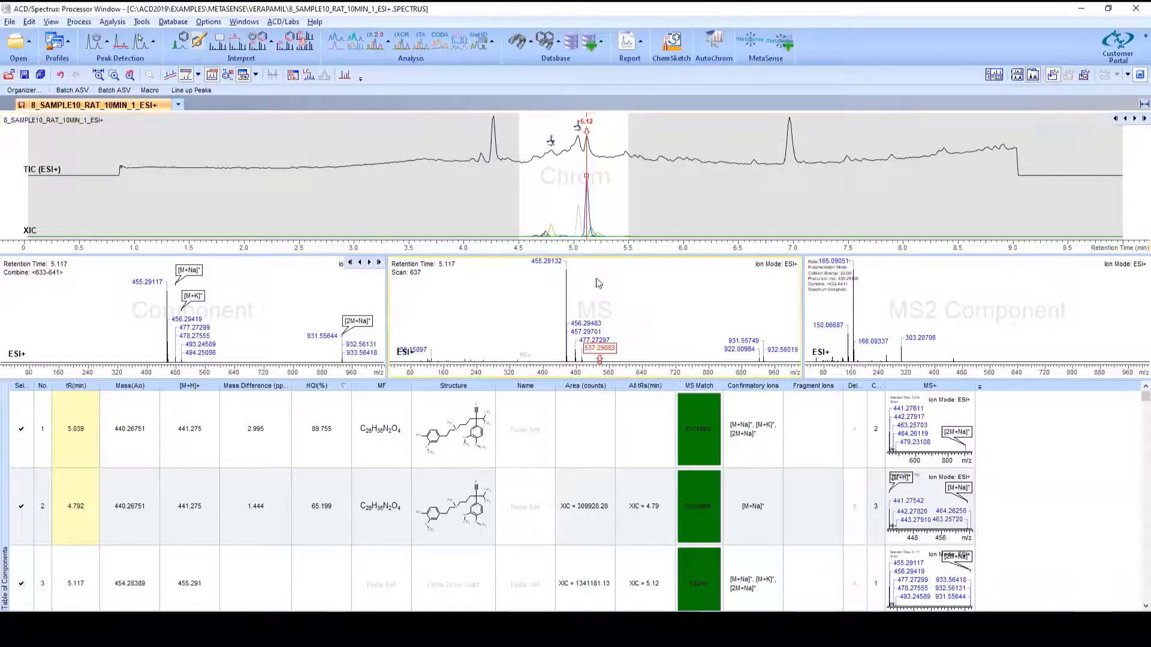
Step: Generate candidate formulae for the 455.29132 peak with the Formulae Generator at 20 ppm tolerance
right_click(564, 271)
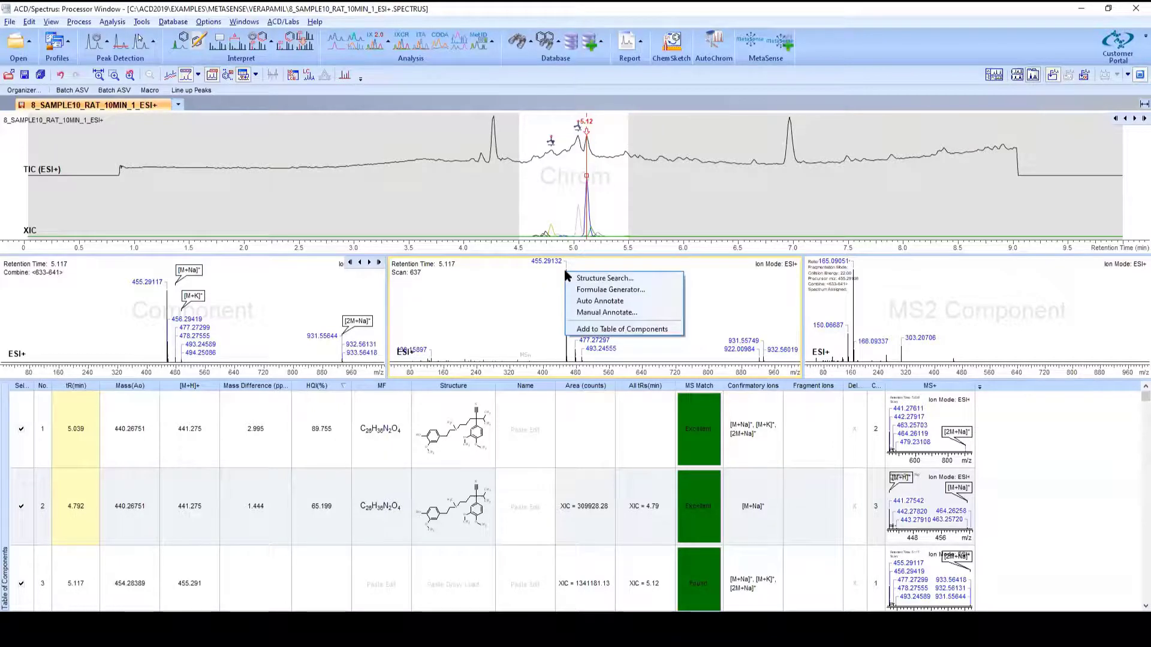
left_click(583, 293)
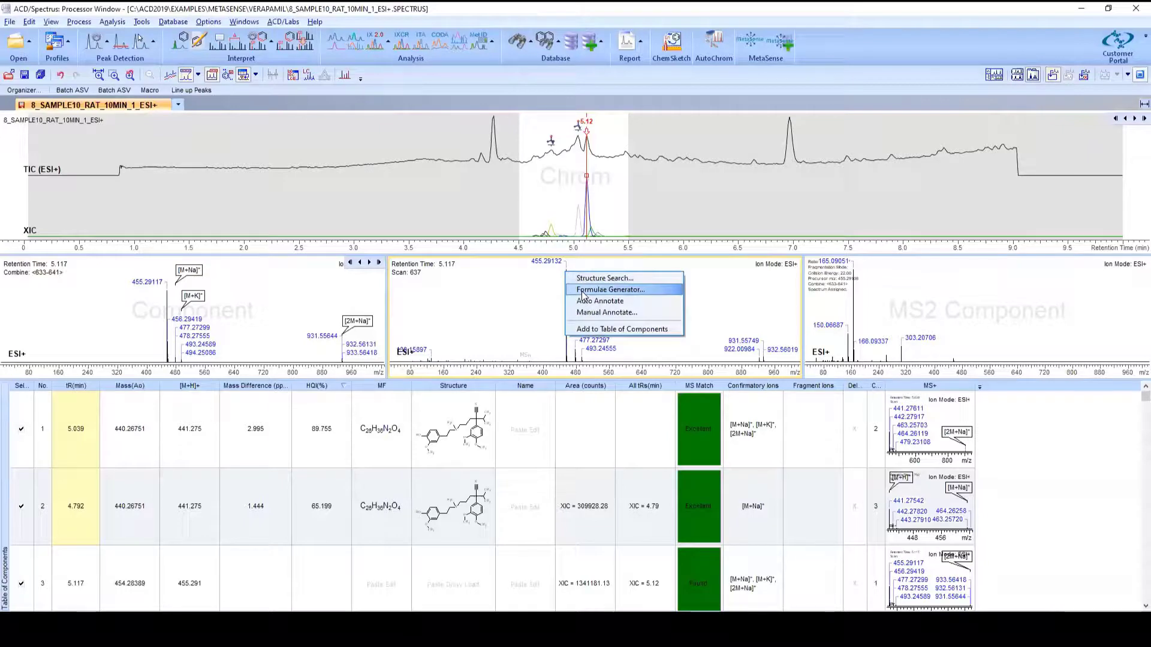
left_click(583, 292)
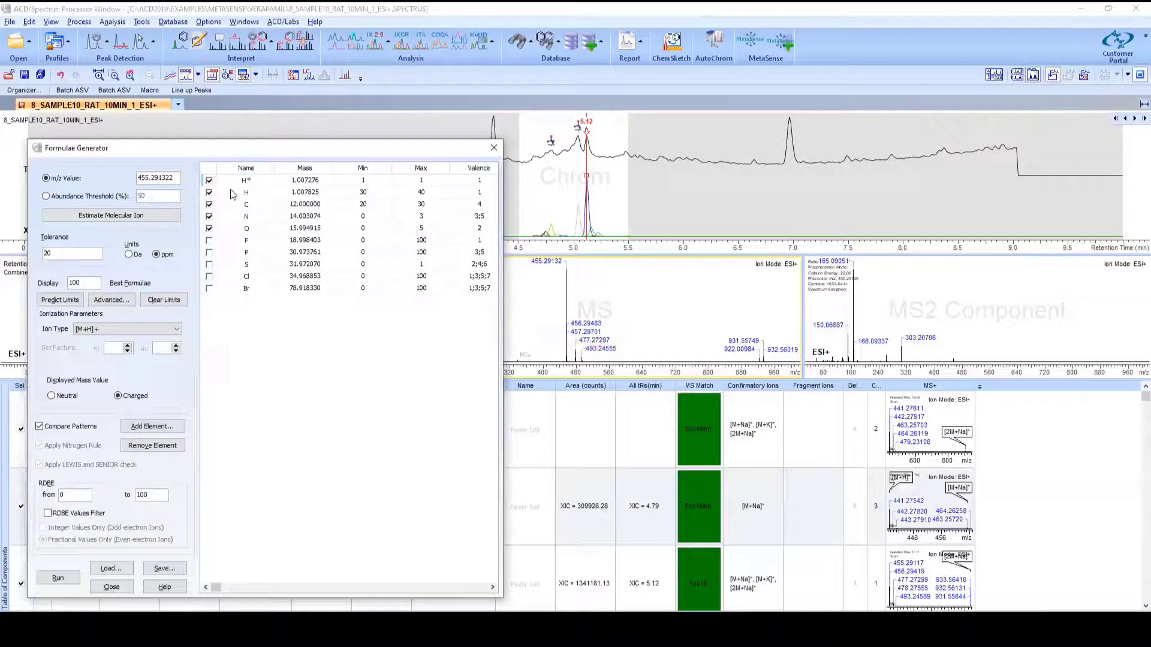
left_click(177, 179)
right_click(259, 326)
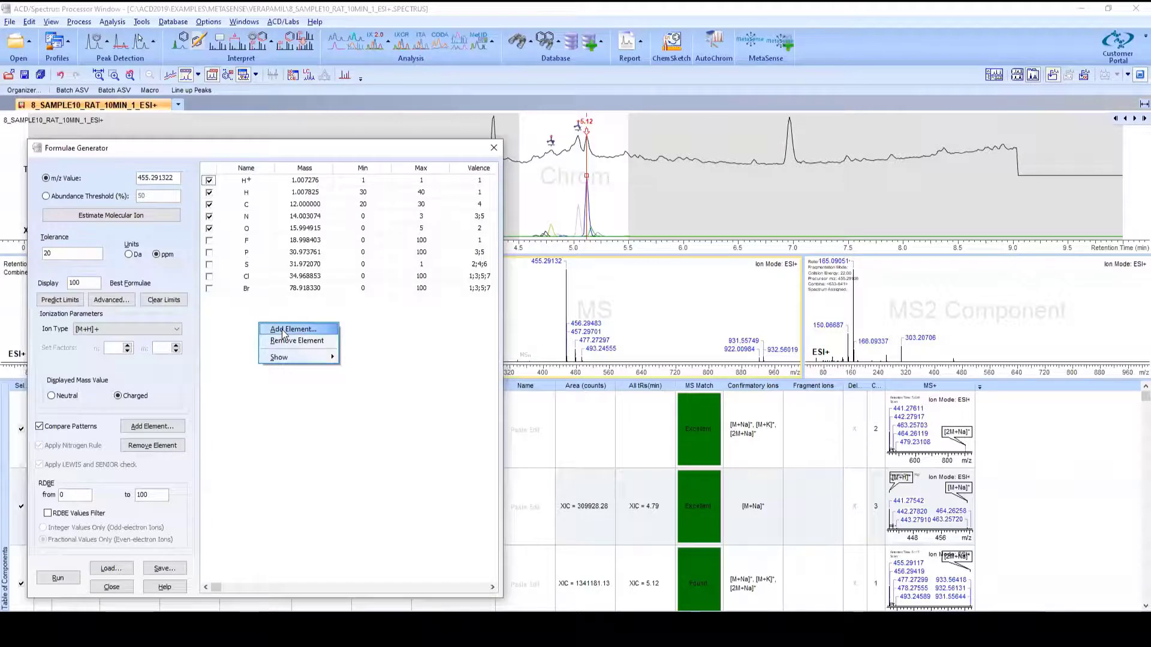
left_click(246, 330)
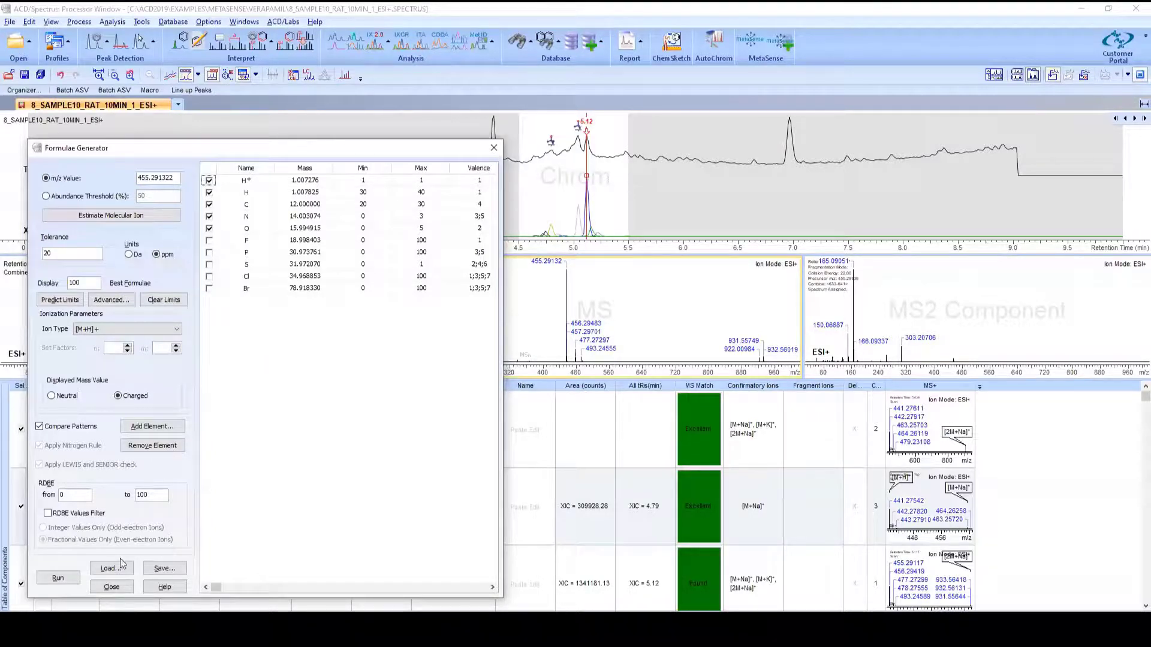
left_click(59, 583)
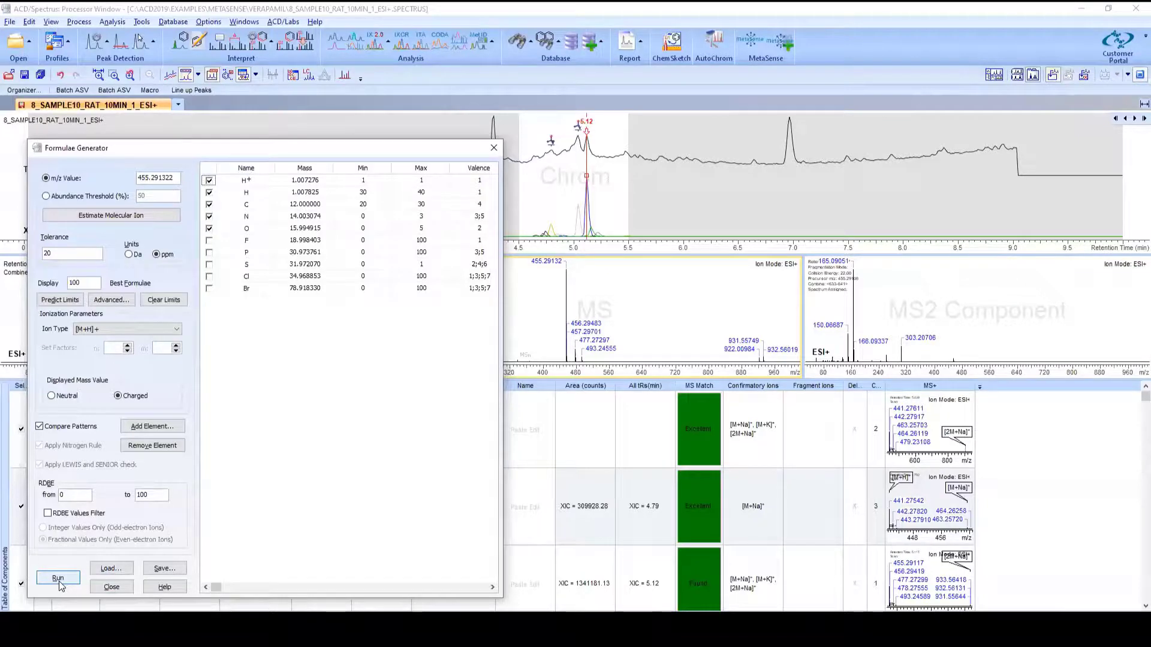
left_click(60, 586)
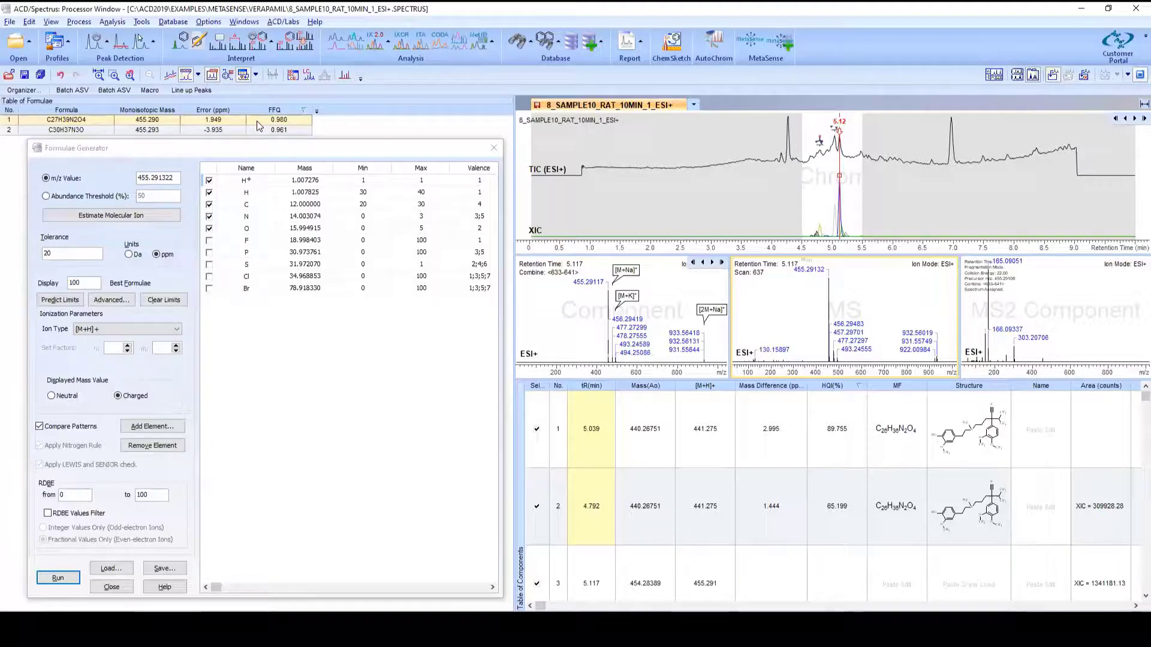
Step: Annotate the 455.29 peak with the formula C27H39N2O4 and close the Formulae Generator
right_click(259, 124)
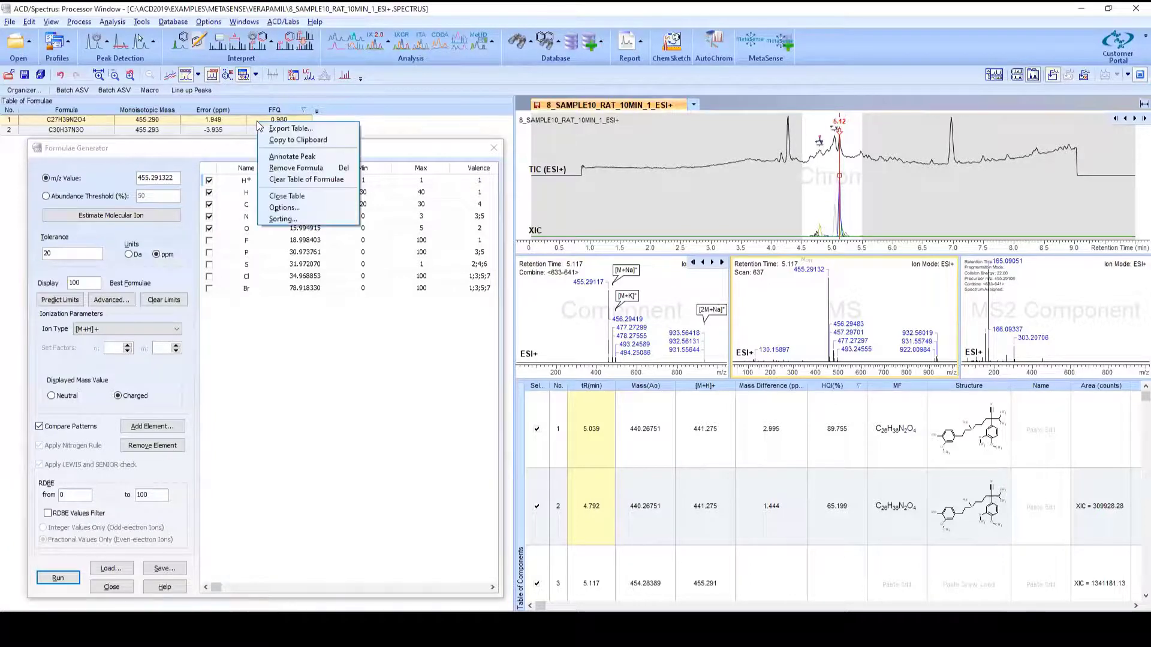
left_click(291, 157)
key("ctrl")
key("ctrl")
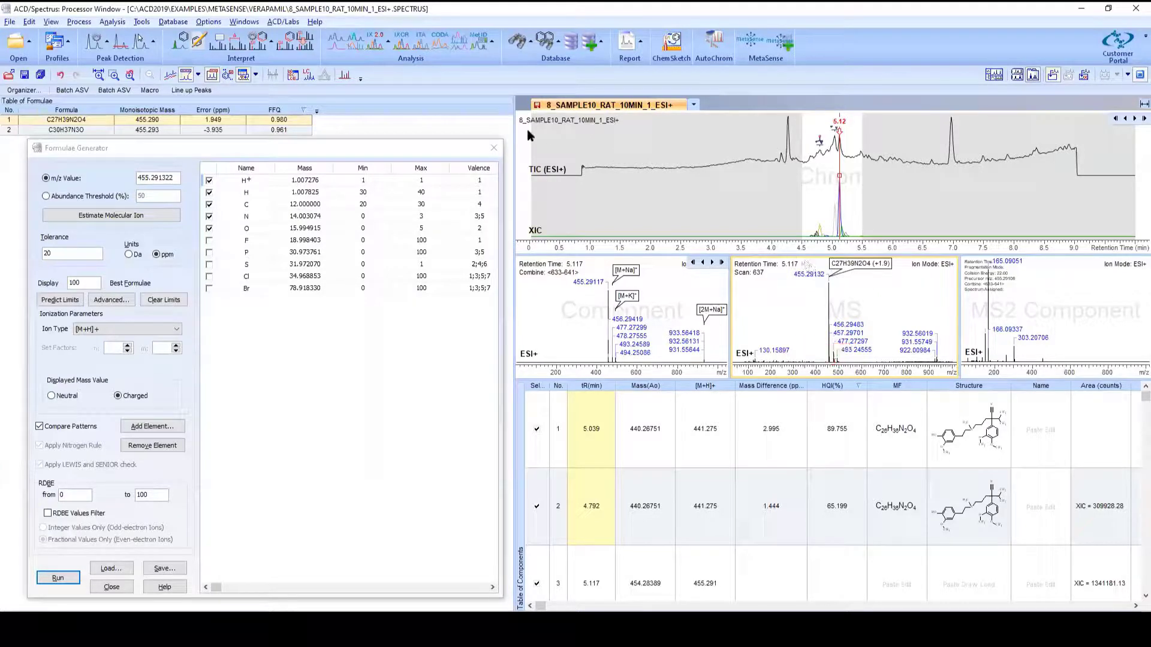
left_click(493, 151)
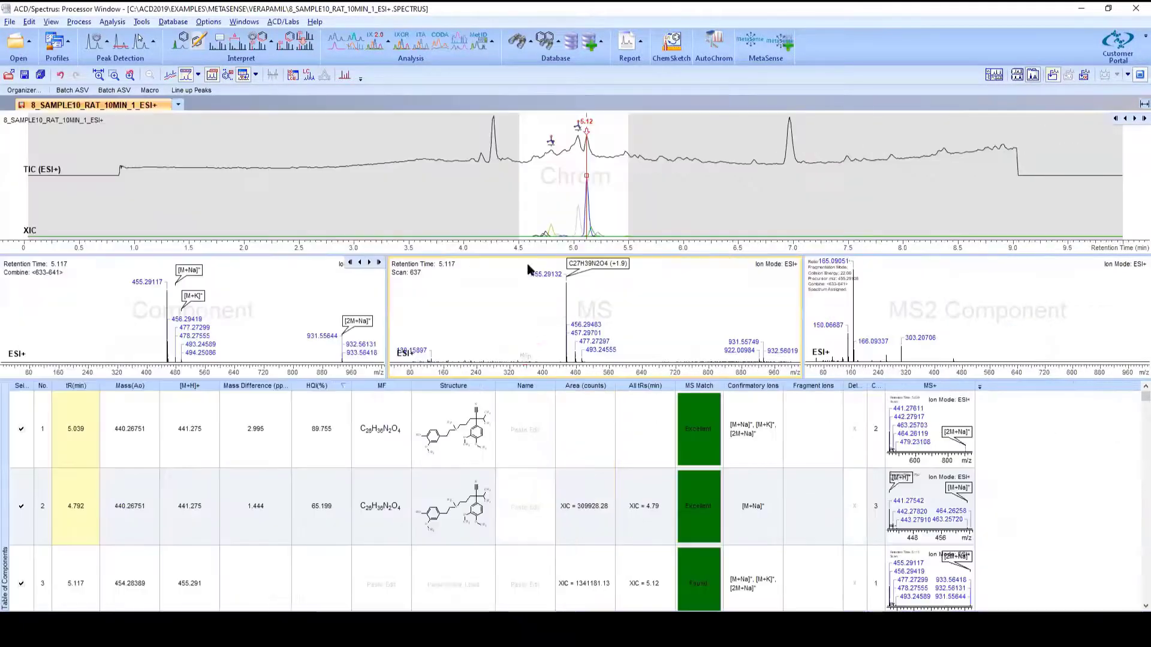
Step: Search structures by monoisotopic mass for the 455.29132 peak using the elemental composition and include-list filters
right_click(566, 290)
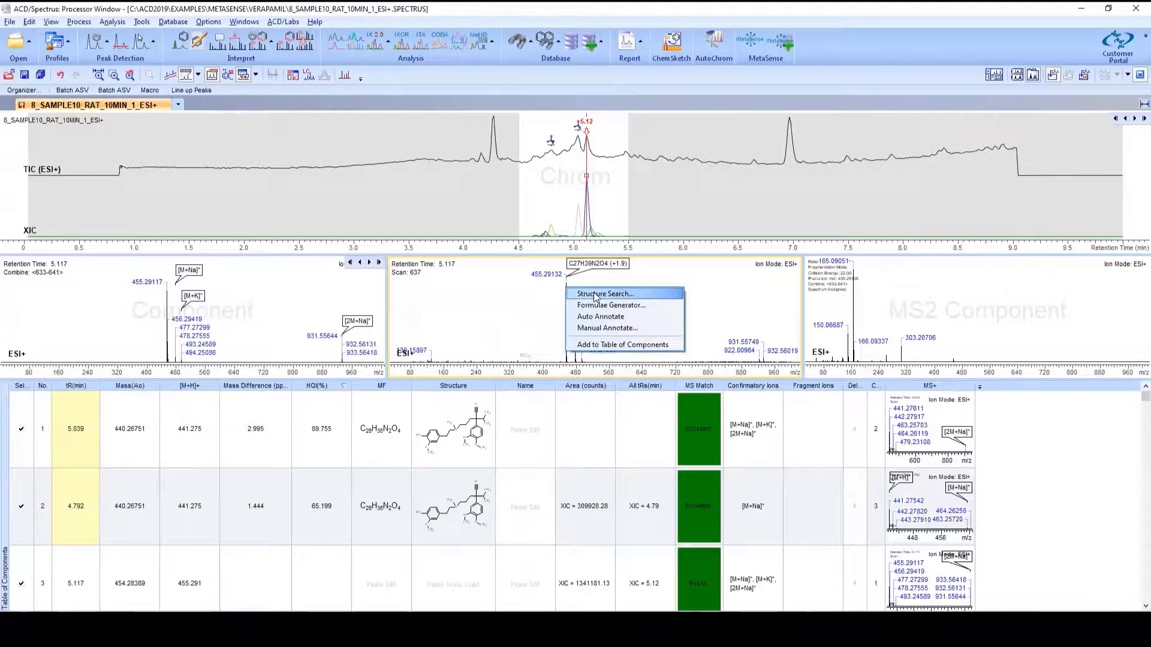
left_click(594, 294)
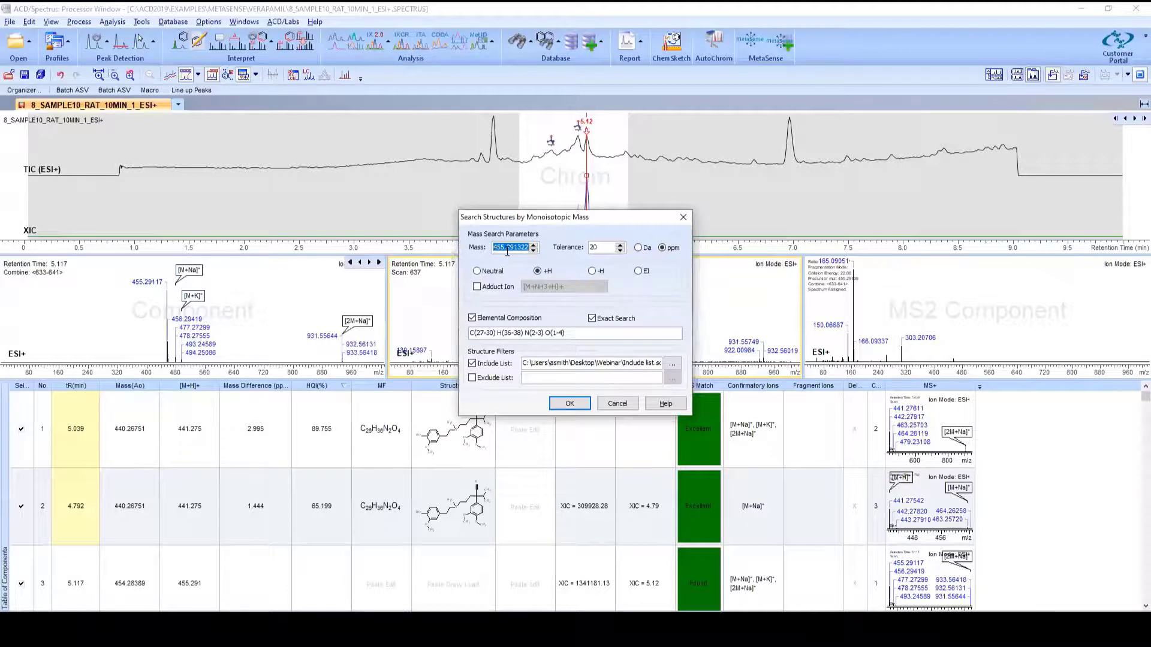
left_click(591, 252)
left_click_drag(574, 223, 409, 214)
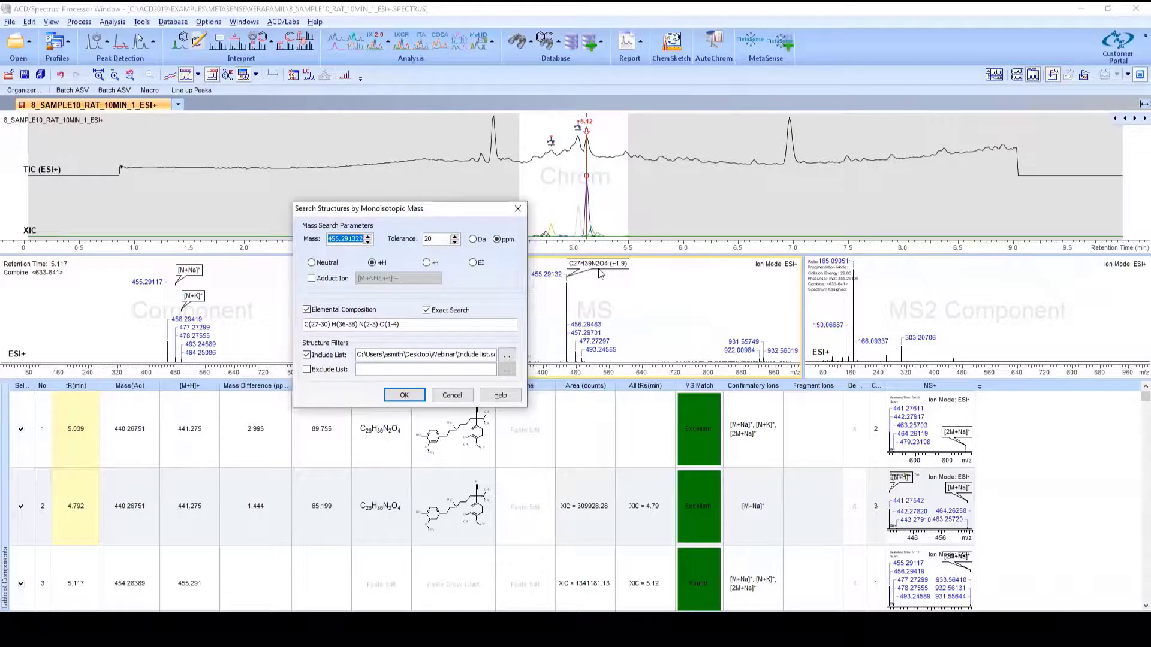
left_click(324, 327)
left_click(399, 396)
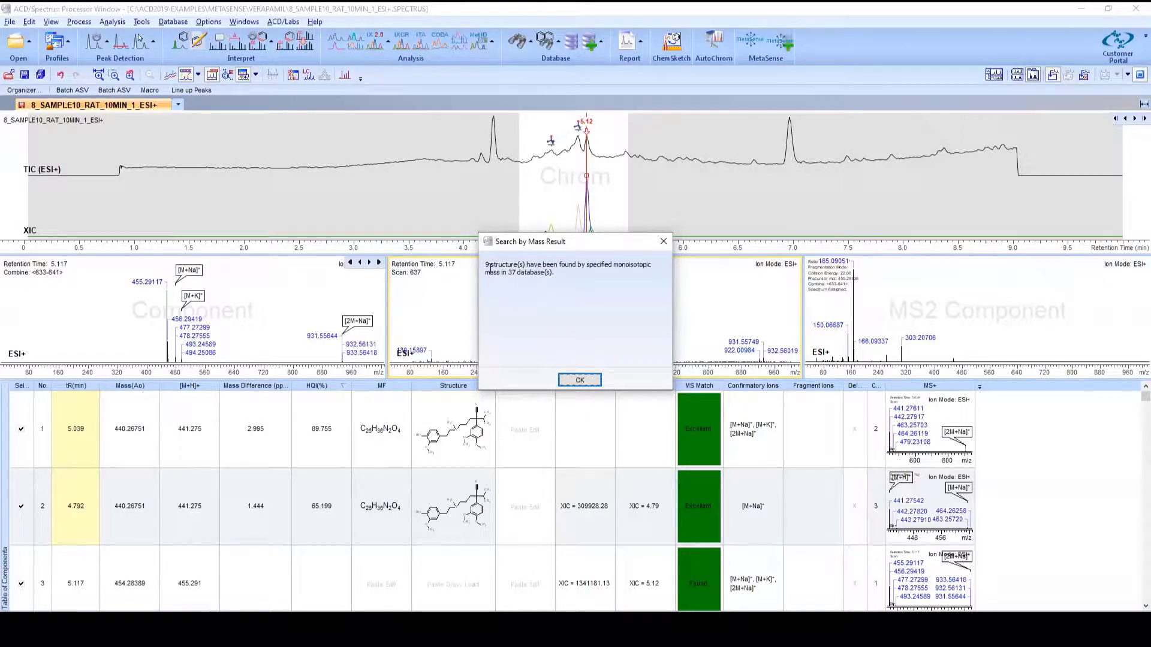
left_click(579, 381)
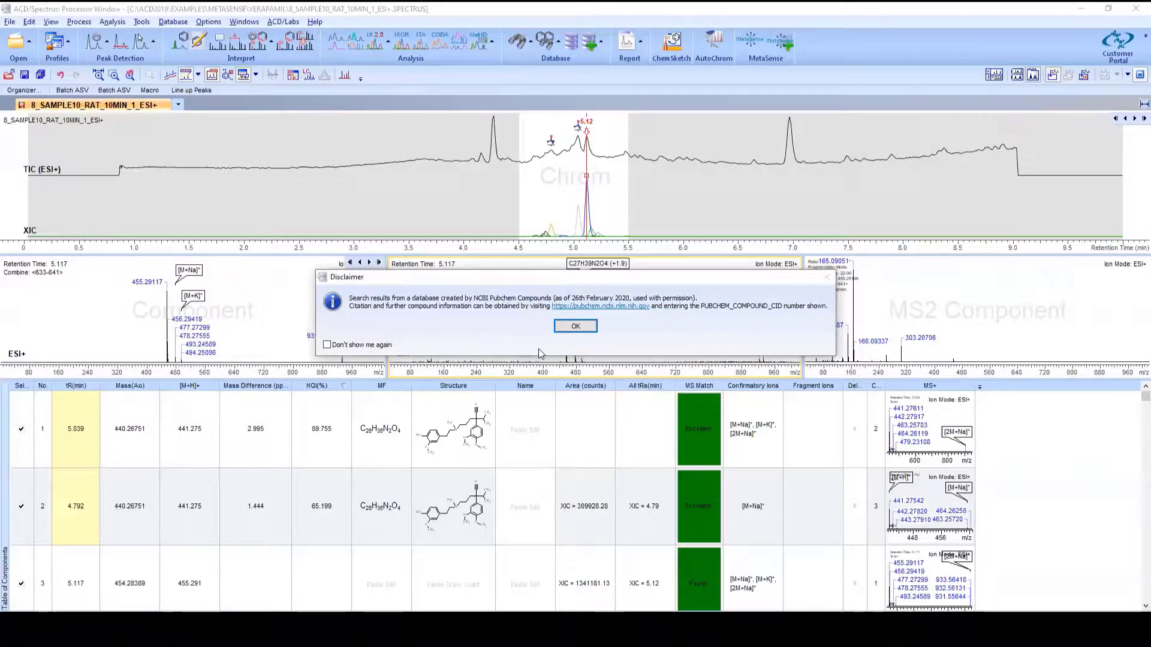
left_click(575, 328)
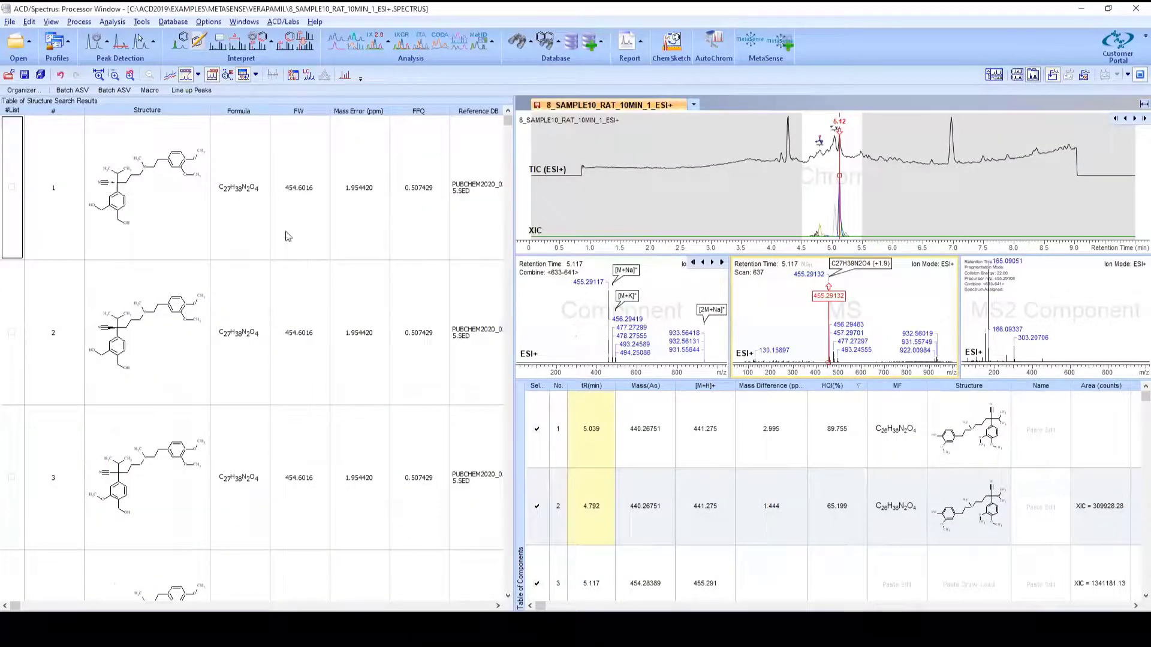
Step: Assign the first structure search result to component 3 in the table of components
left_click(239, 216)
right_click(164, 227)
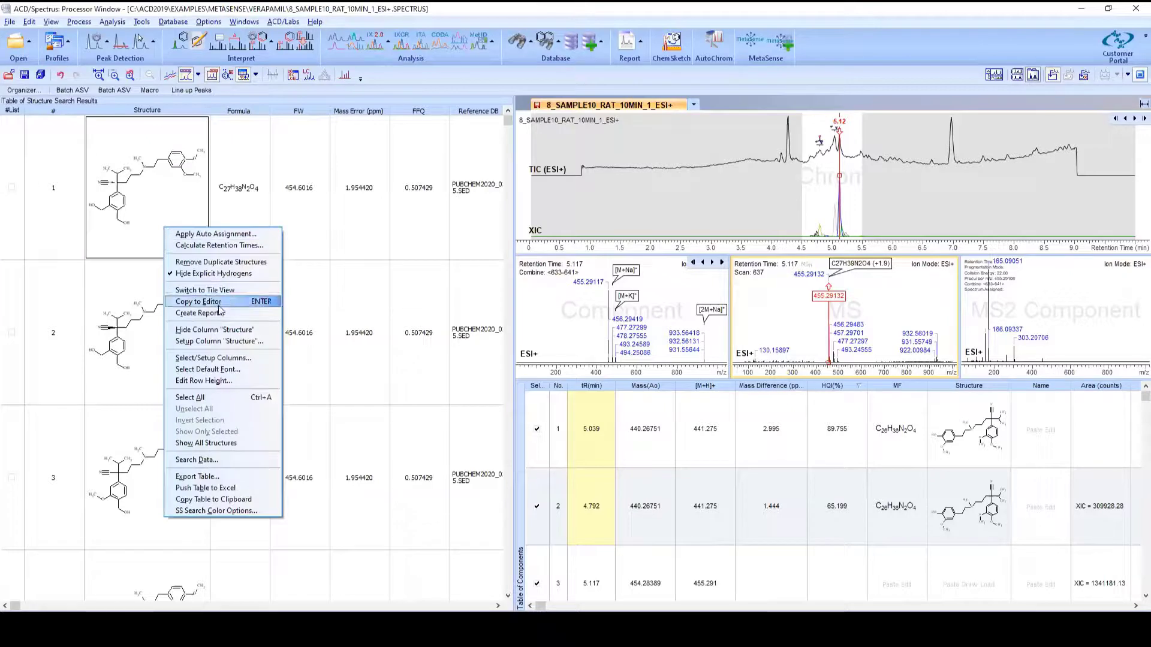
left_click(934, 571)
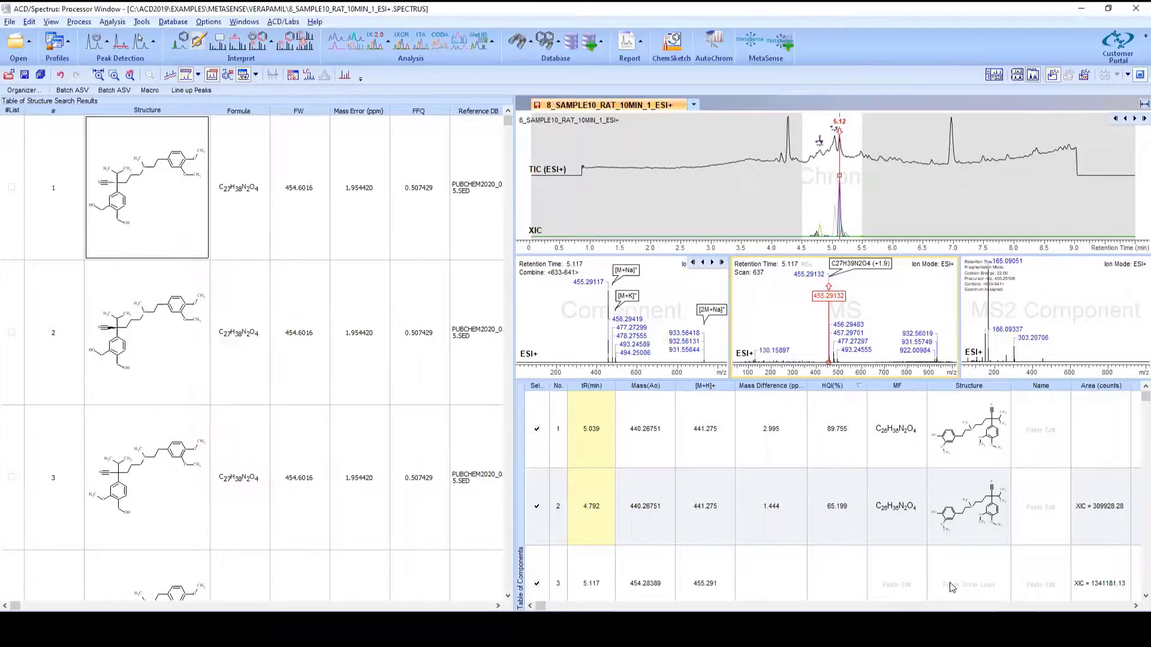
scroll(933, 594, "down", 1)
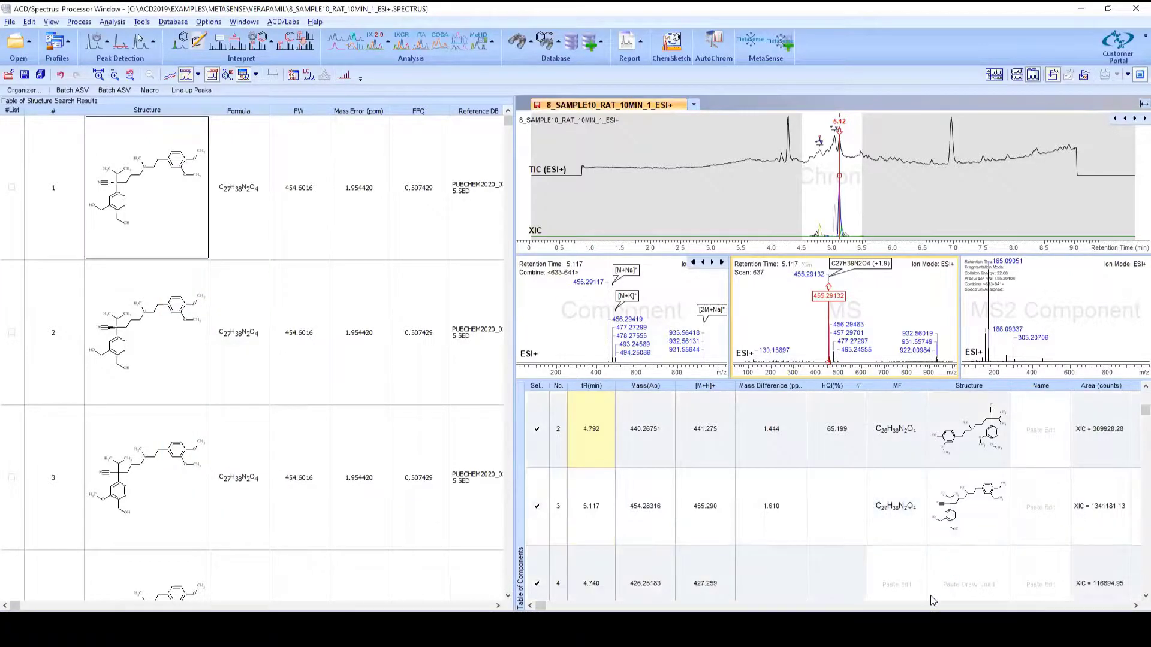
Step: Select component 4 and open the options for updating the database with processed results
left_click(932, 590)
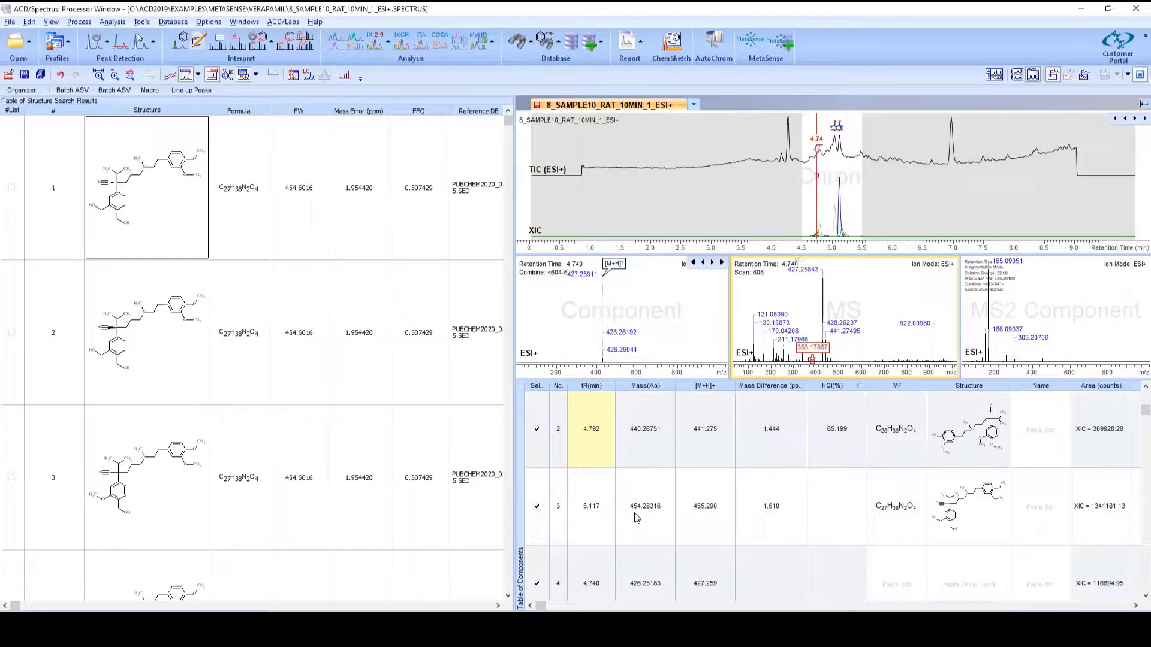
left_click(989, 518)
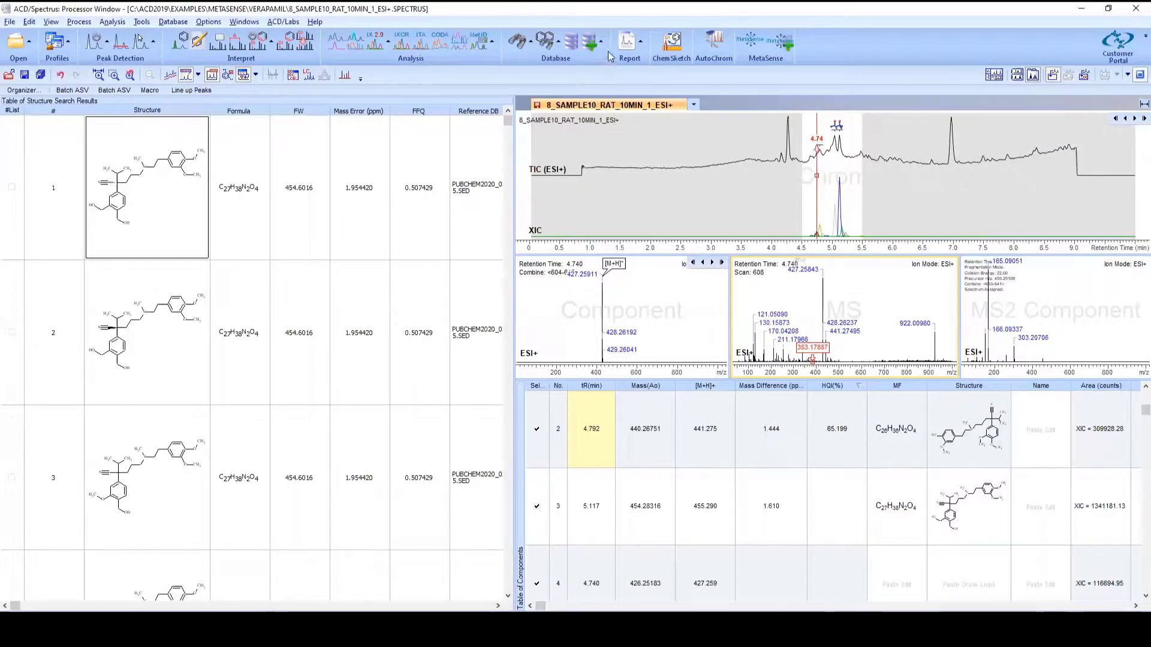
left_click(593, 41)
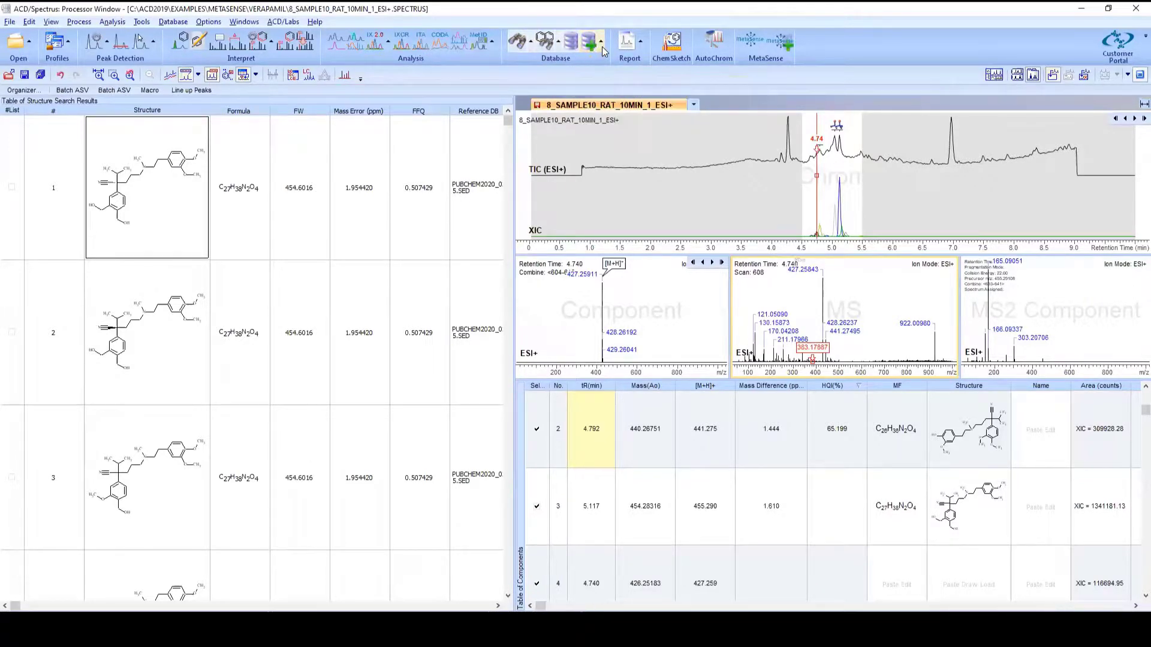
left_click(602, 47)
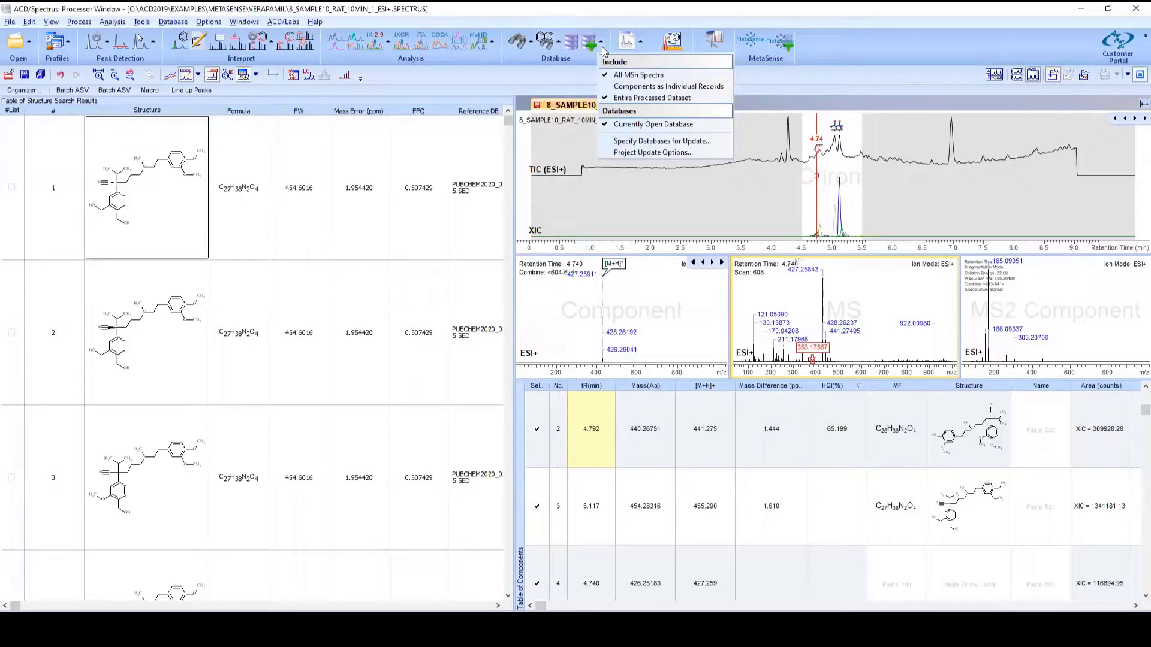